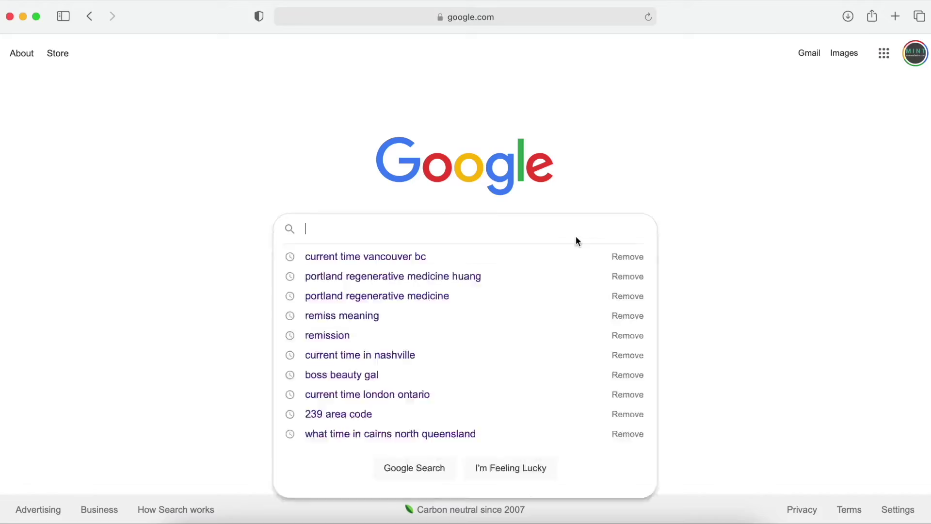
text(Google place id)
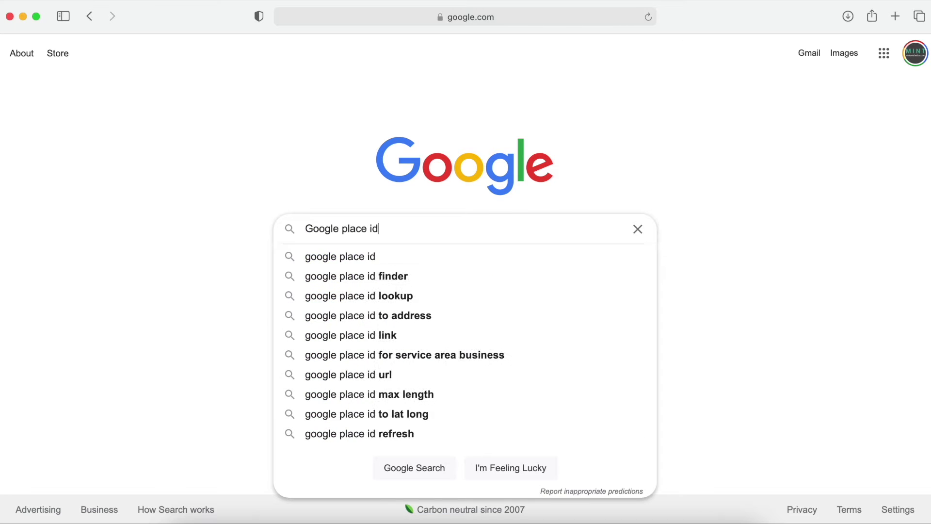
Run a Google search for 'Google place id'.
key(Return)
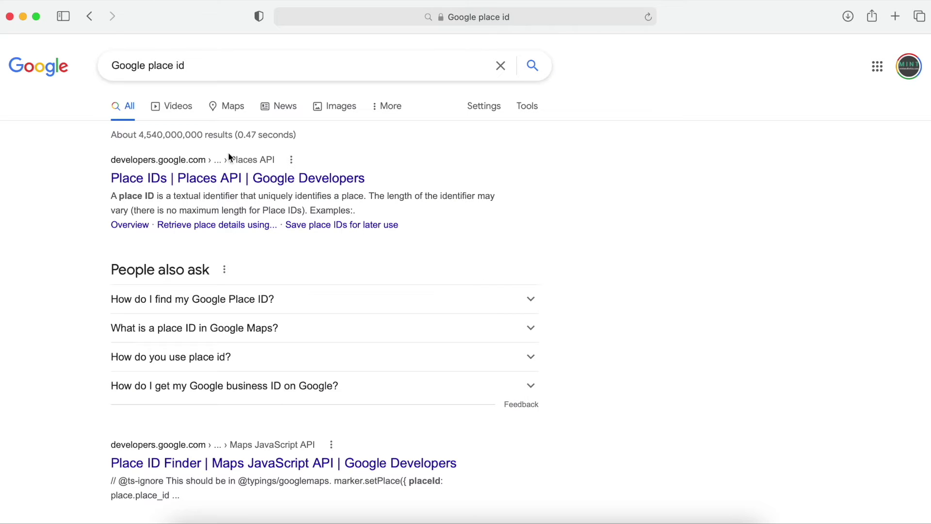
Find AesthetiCare Medspa on Ash Street in the Place ID finder and select its place ID.
click(209, 180)
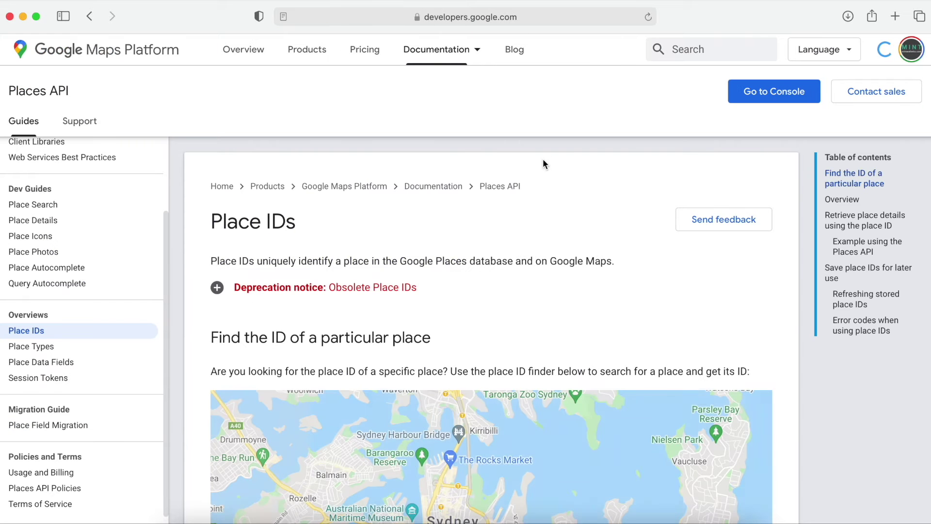
scroll(594, 294, down, 3)
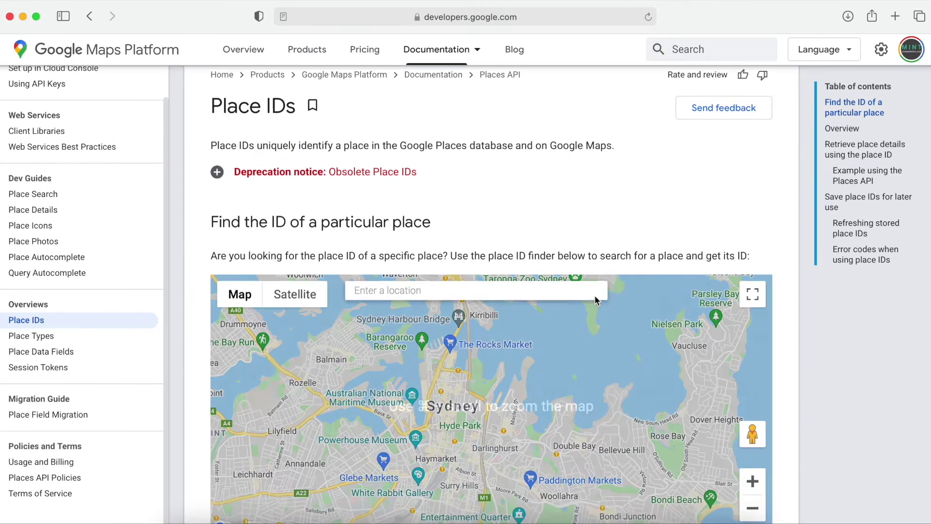
scroll(595, 295, down, 3)
click(401, 216)
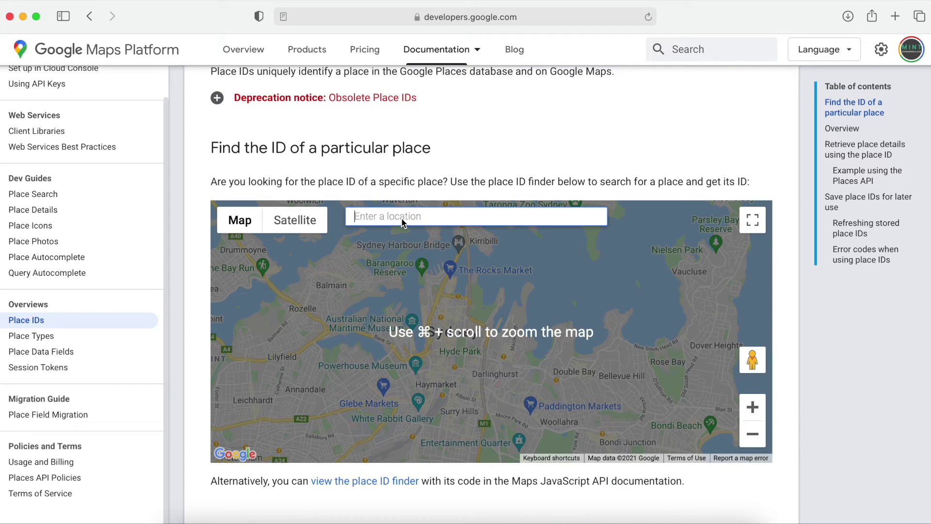
text(Aestheti)
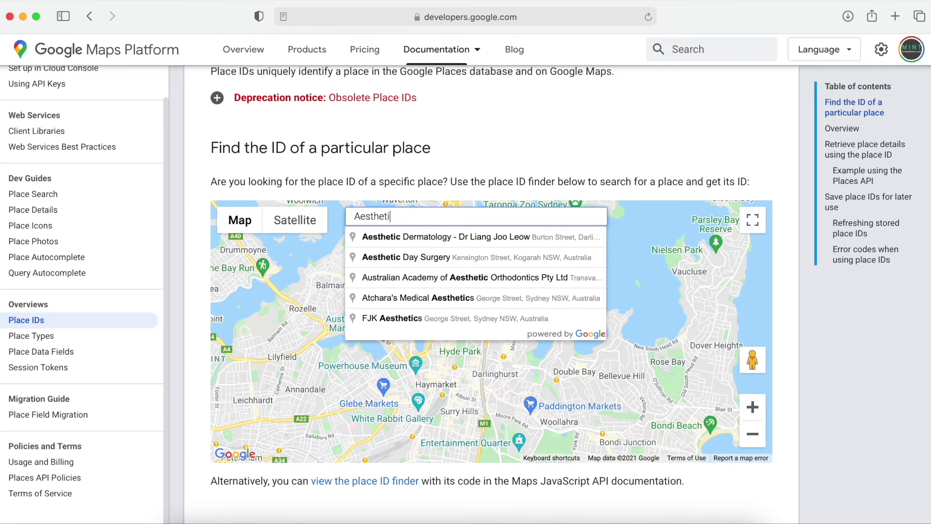
text(Care M)
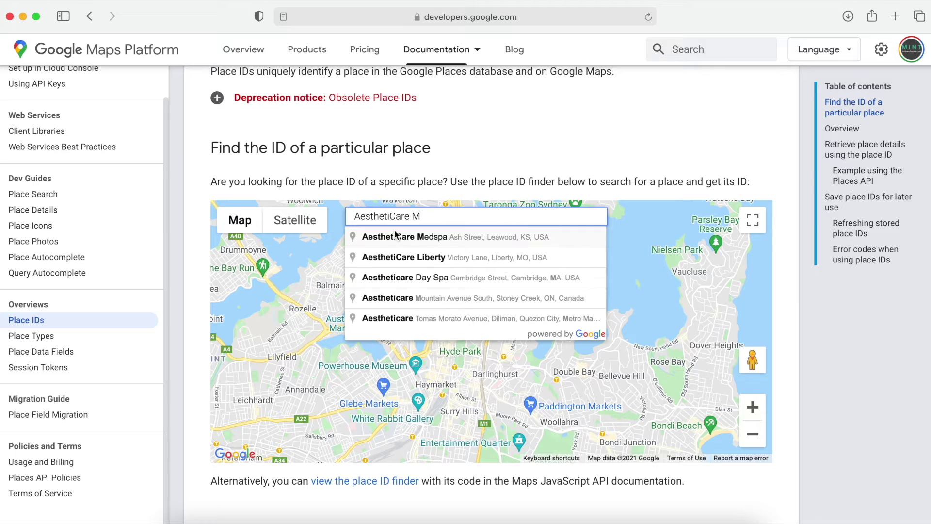
click(396, 237)
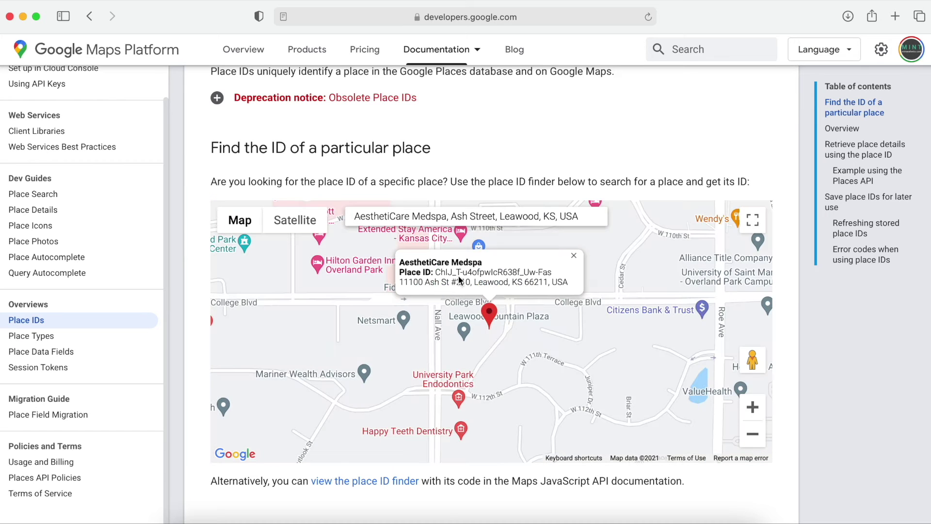
click(465, 273)
drag(436, 272, 555, 272)
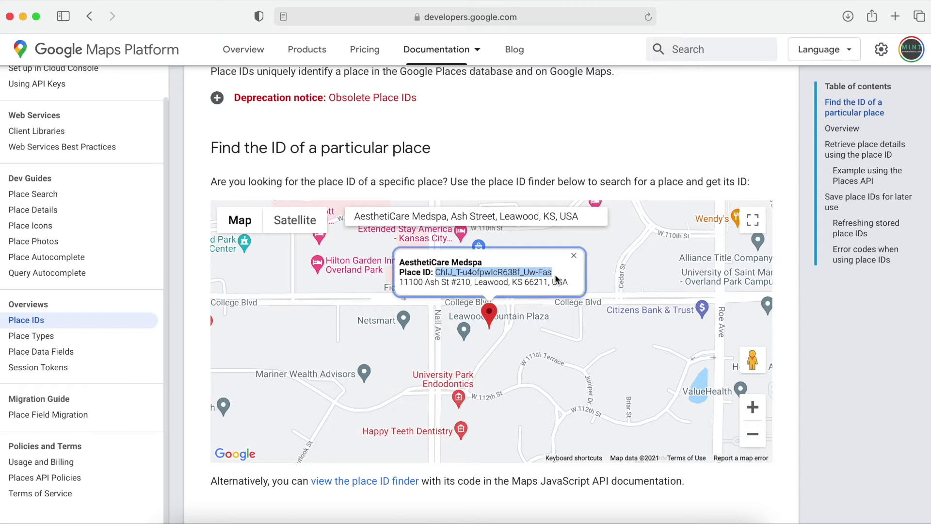
text(Q)
text(R code generator)
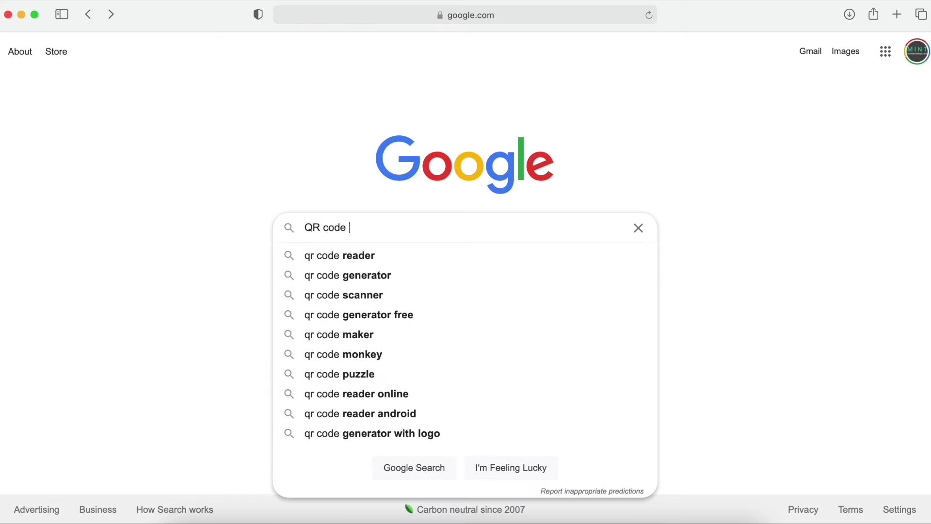
Open qr-code-generator.com from a search and enter the place ID as the QR content.
key(Return)
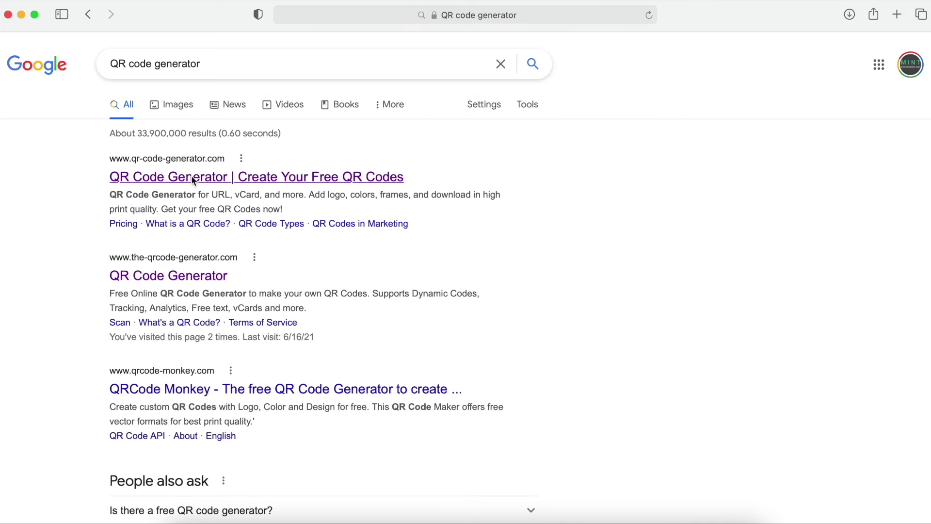
click(191, 175)
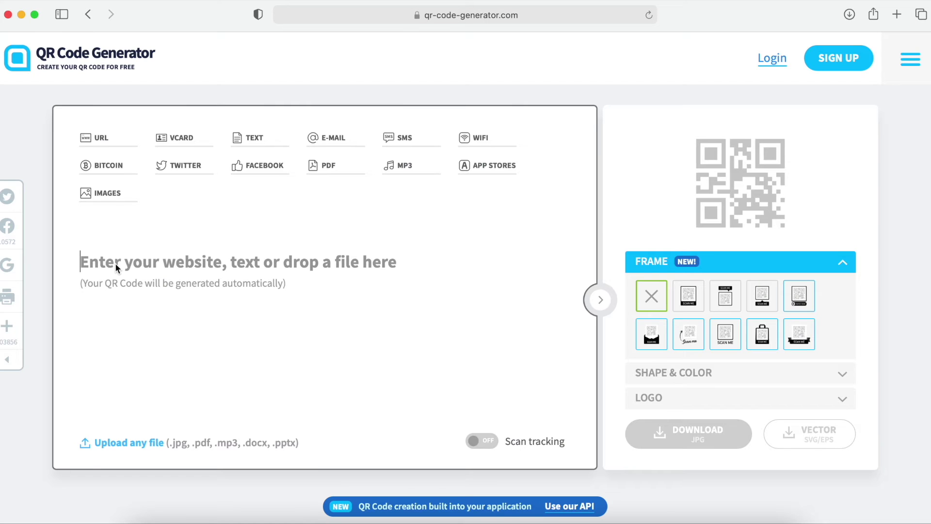
click(115, 263)
text(ChIJ_T-u4ofpwIcR638f_Uw-Fas)
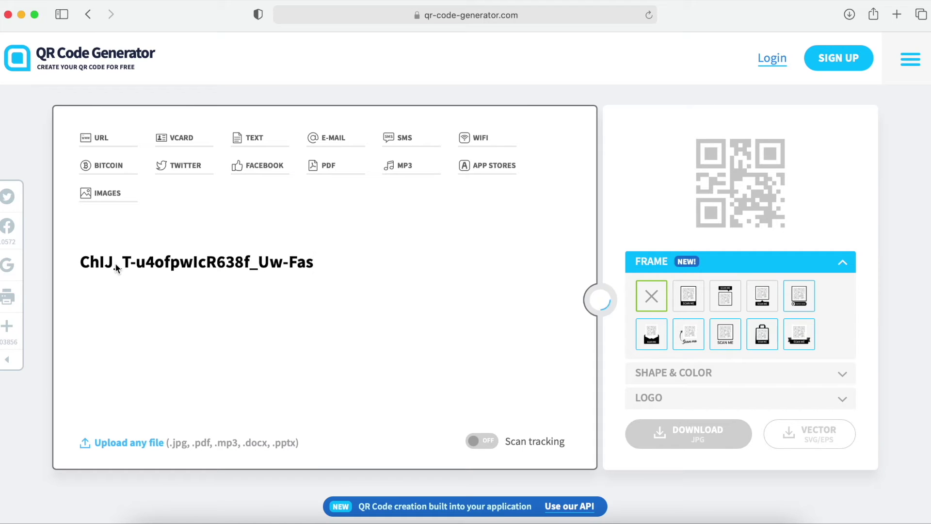
key(super+Tab)
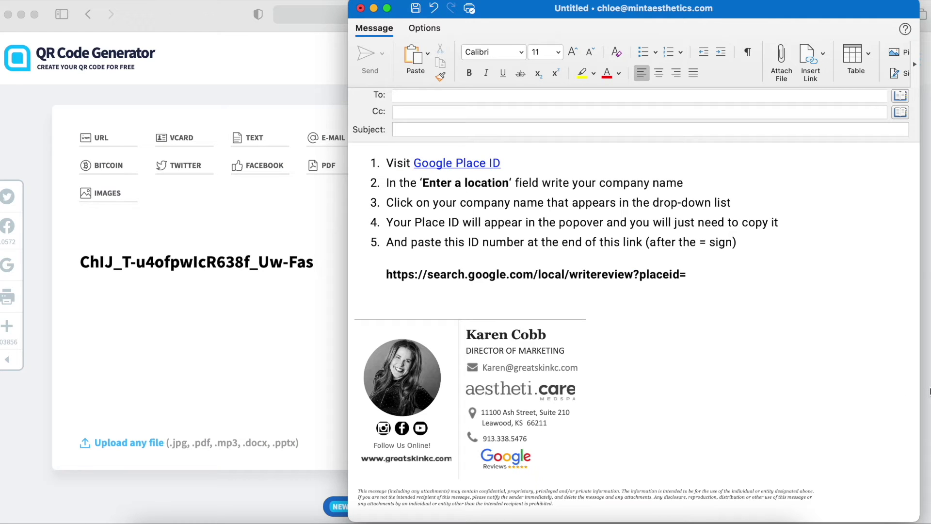
Select the writereview?placeid= link in the Outlook draft, then return to QR Code Generator.
drag(387, 277, 691, 271)
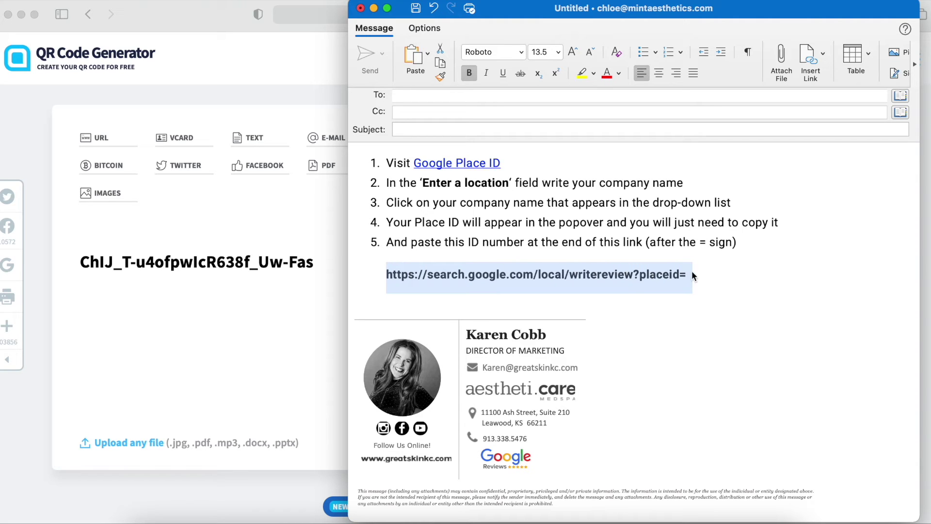
click(79, 267)
Paste the write-review link before the place ID, then follow the email's Google Reviews link.
click(81, 267)
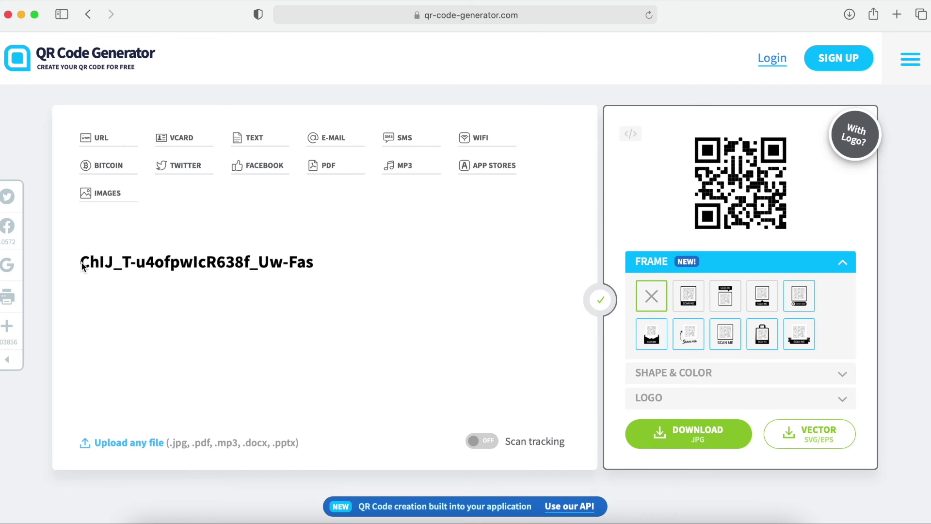
text(https://search.google.com/local/writereview?placeid=)
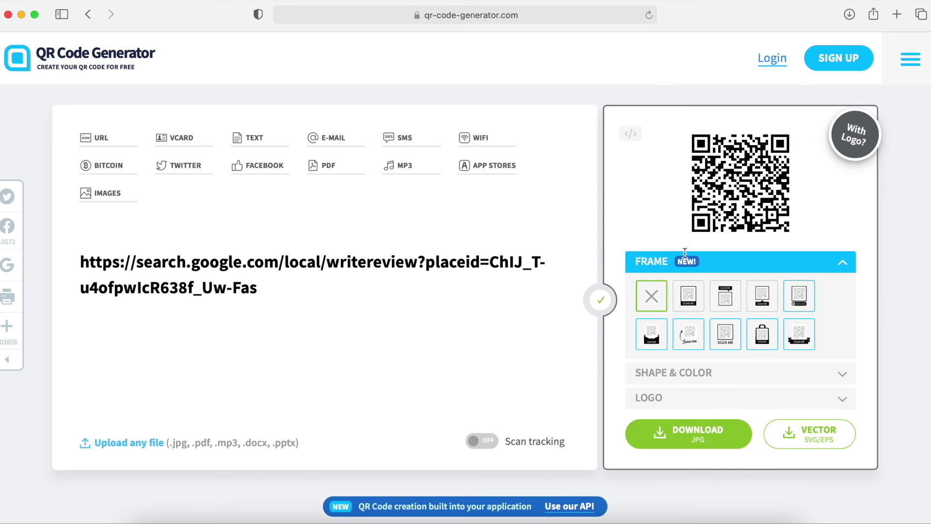
key(super+Tab)
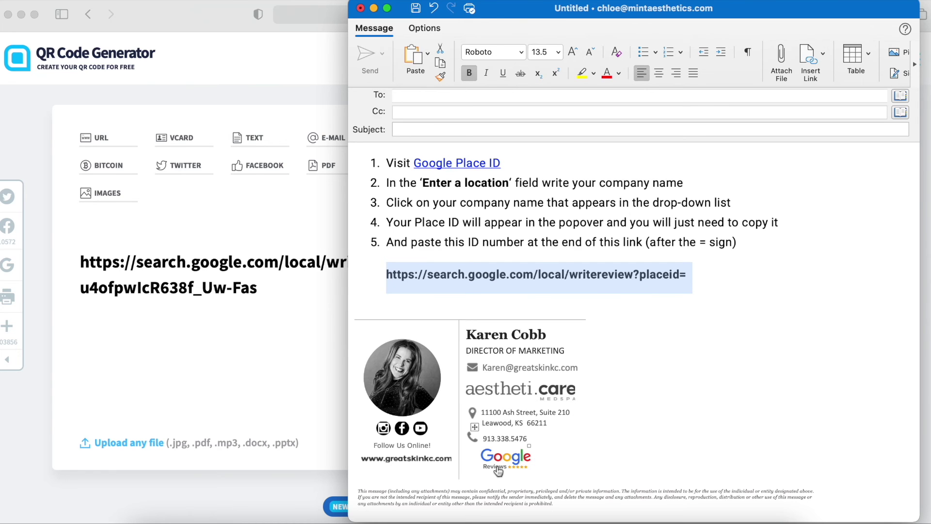
click(498, 472)
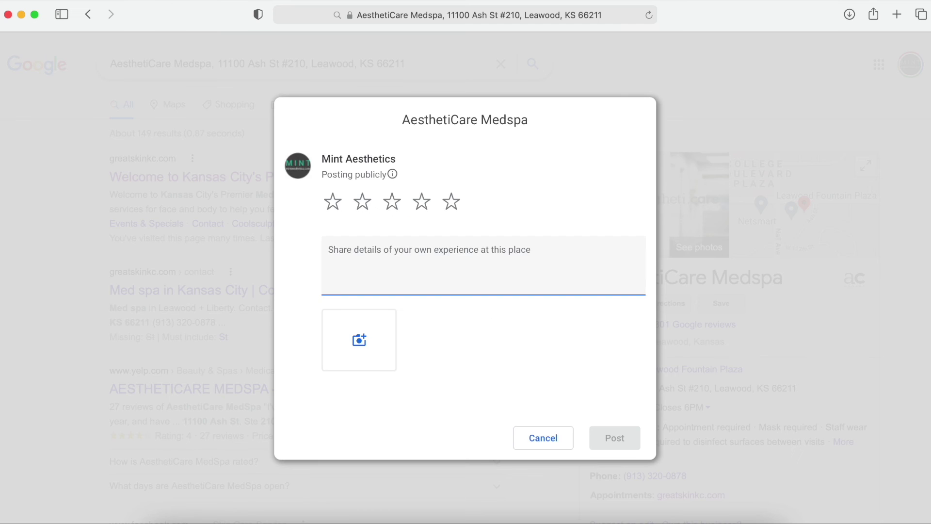
text(W)
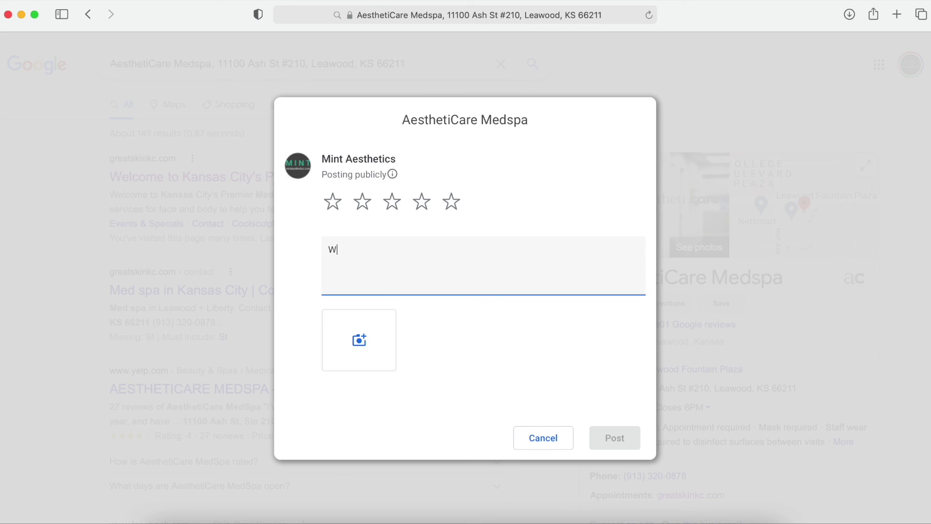